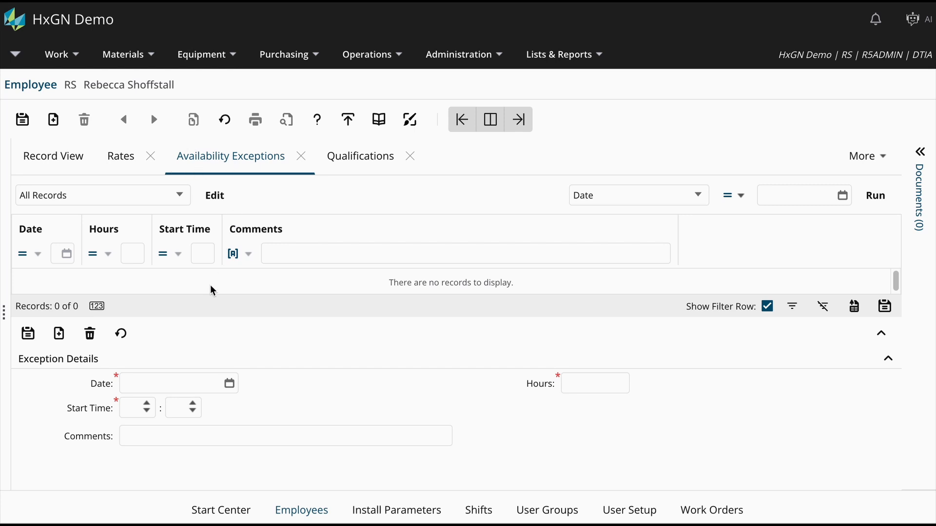
Step: Set the new availability exception's date to 02/24/2025 and its hours to 4
{"action": "left_click", "coordinate": [165, 386]}
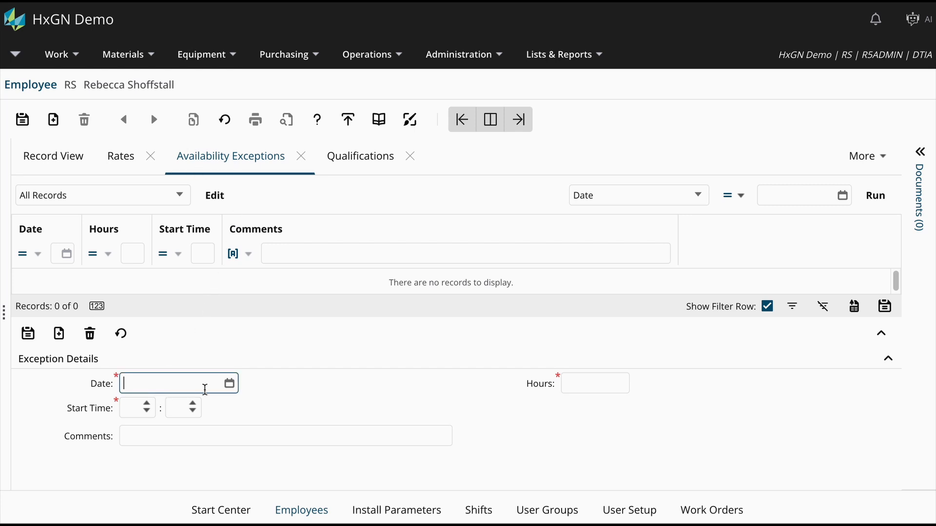
{"action": "left_click", "coordinate": [230, 385]}
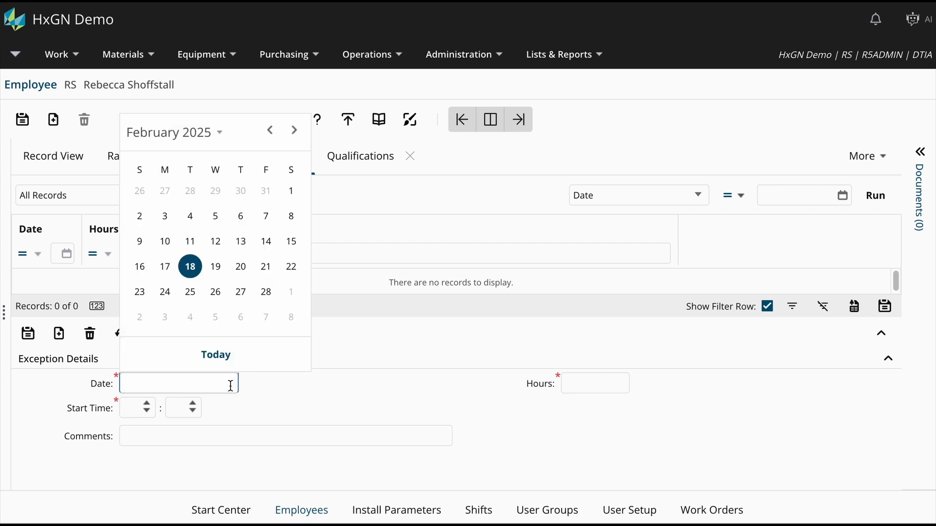
{"action": "left_click", "coordinate": [166, 291]}
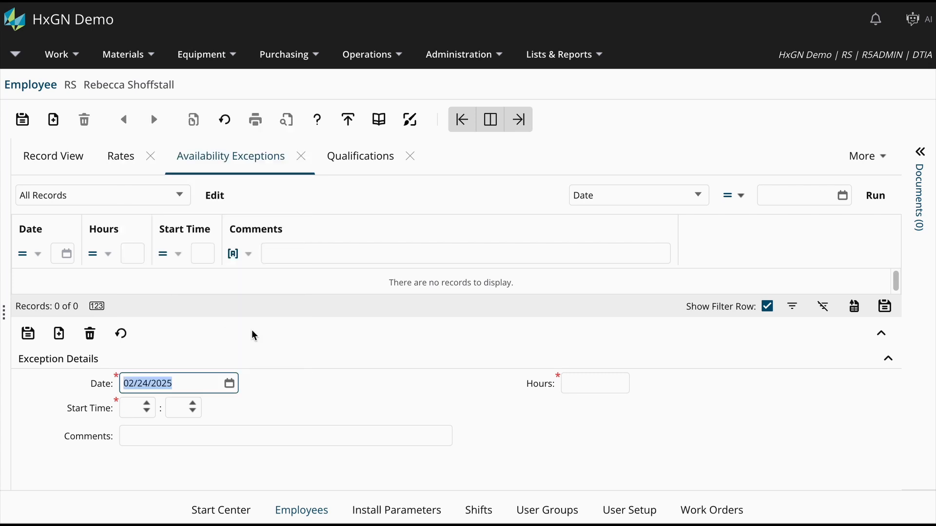
{"action": "left_click", "coordinate": [588, 384]}
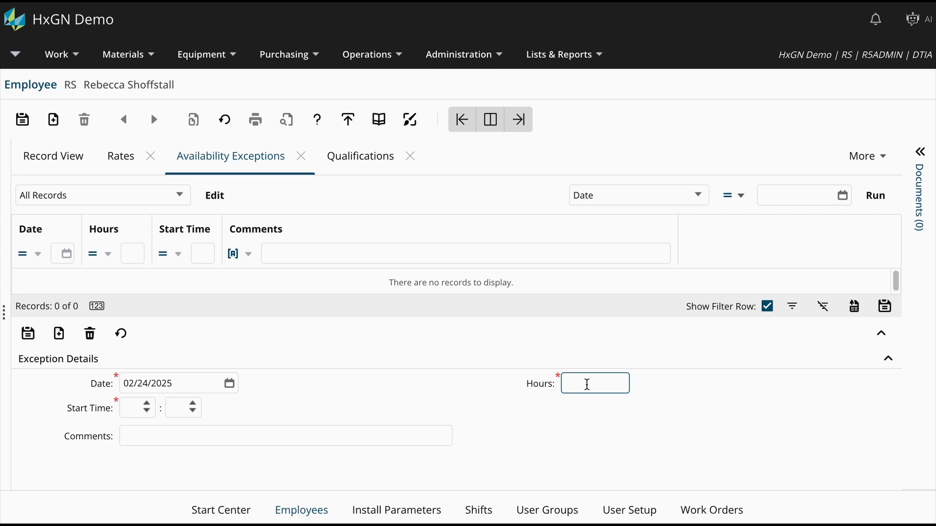
{"action": "type", "text": "4"}
Step: Give the exception a 07:00 start time and the comment "PTO", and save it
{"action": "left_click", "coordinate": [136, 410]}
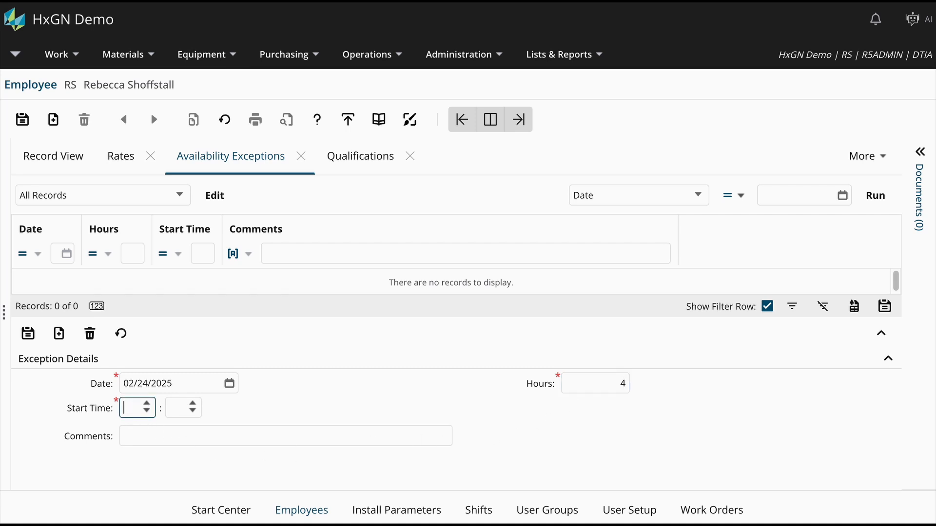
{"action": "type", "text": "07"}
{"action": "key", "text": "Tab"}
{"action": "type", "text": "00"}
{"action": "left_click", "coordinate": [136, 440]}
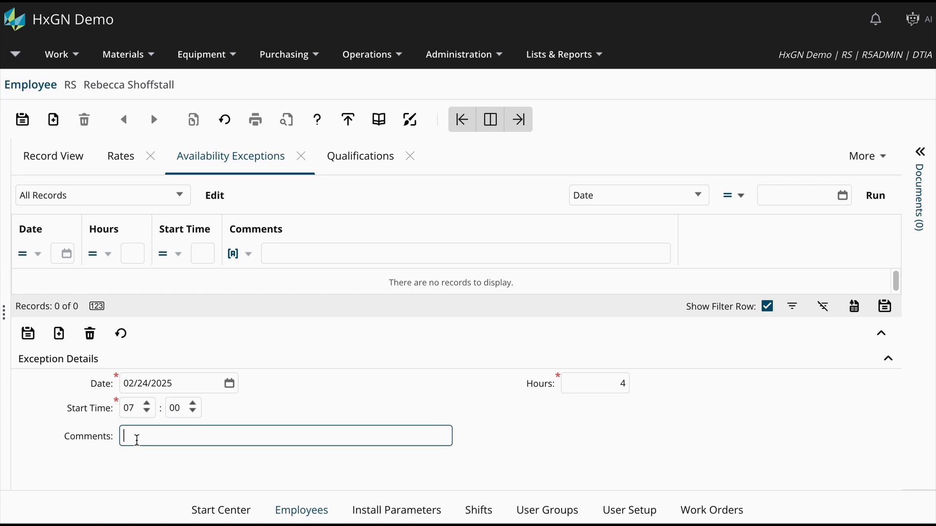
{"action": "type", "text": "PTO"}
{"action": "left_click", "coordinate": [29, 334]}
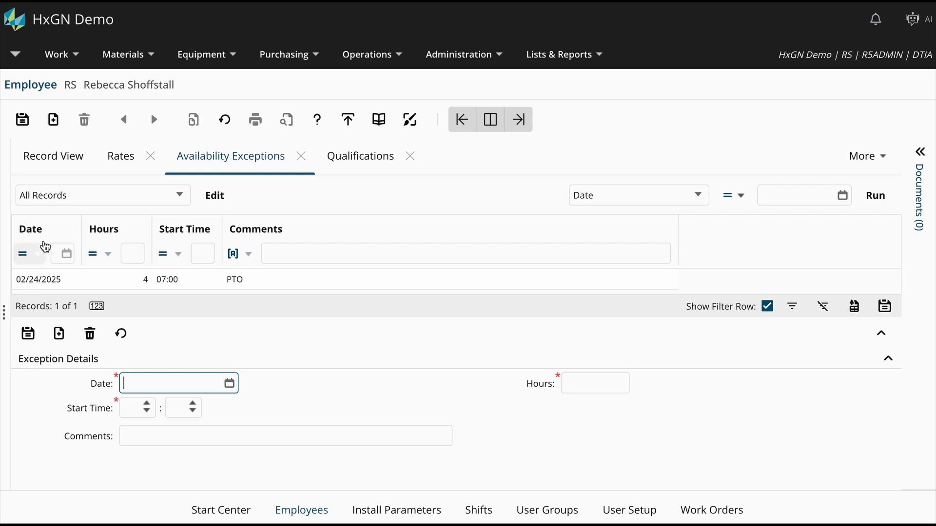
Step: Start a group availability exception from the employee's record for organization DTIA and shift A
{"action": "left_click", "coordinate": [67, 168]}
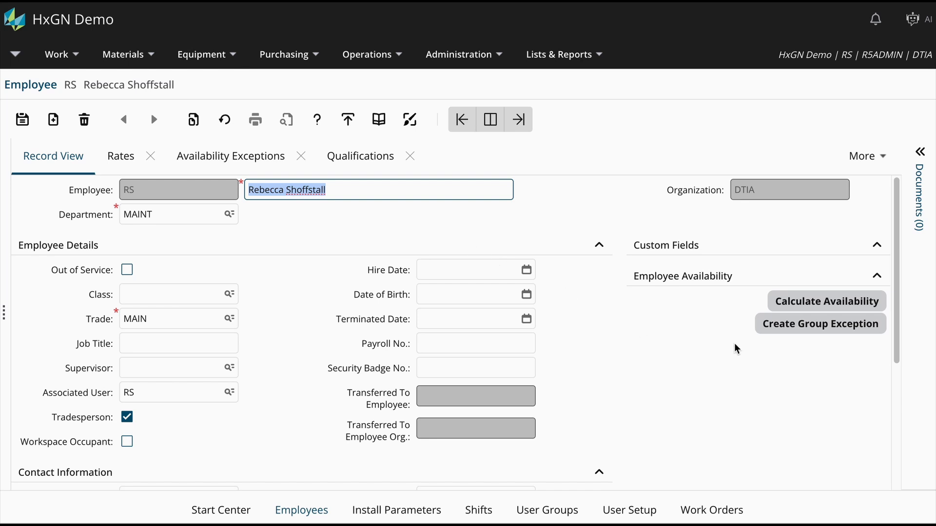
{"action": "left_click", "coordinate": [789, 334]}
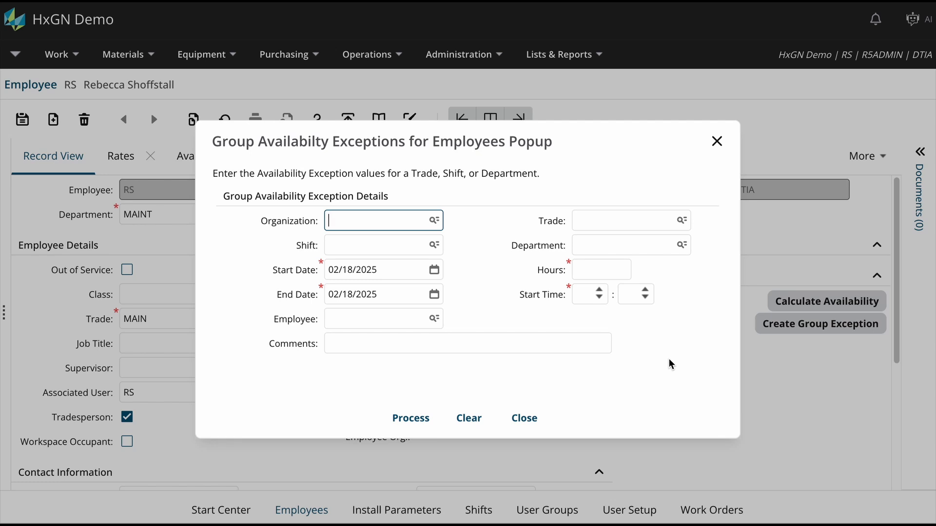
{"action": "left_click", "coordinate": [415, 268]}
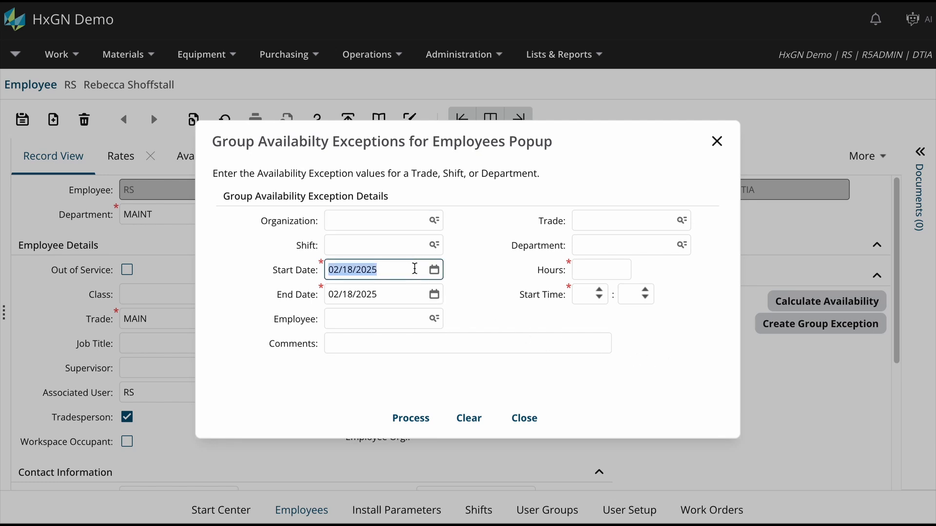
{"action": "left_click", "coordinate": [408, 294]}
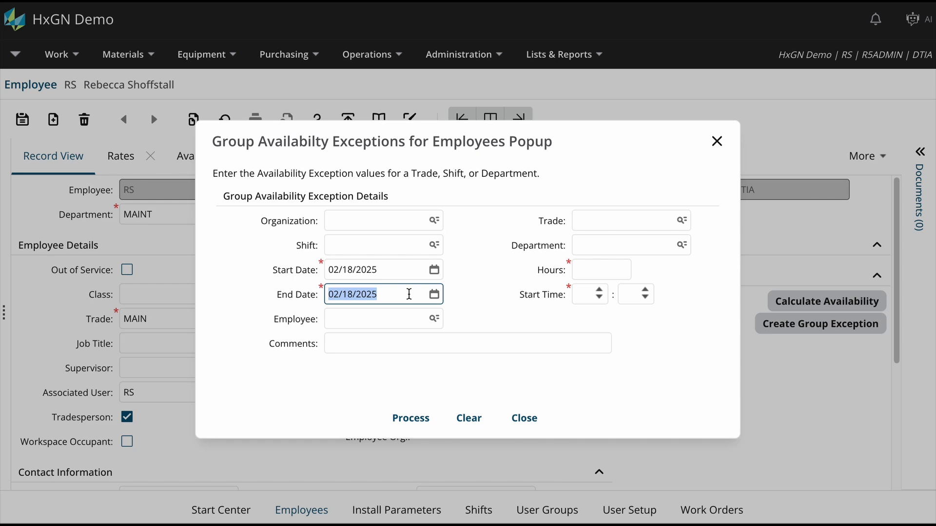
{"action": "left_click", "coordinate": [396, 220]}
{"action": "type", "text": "DTIA"}
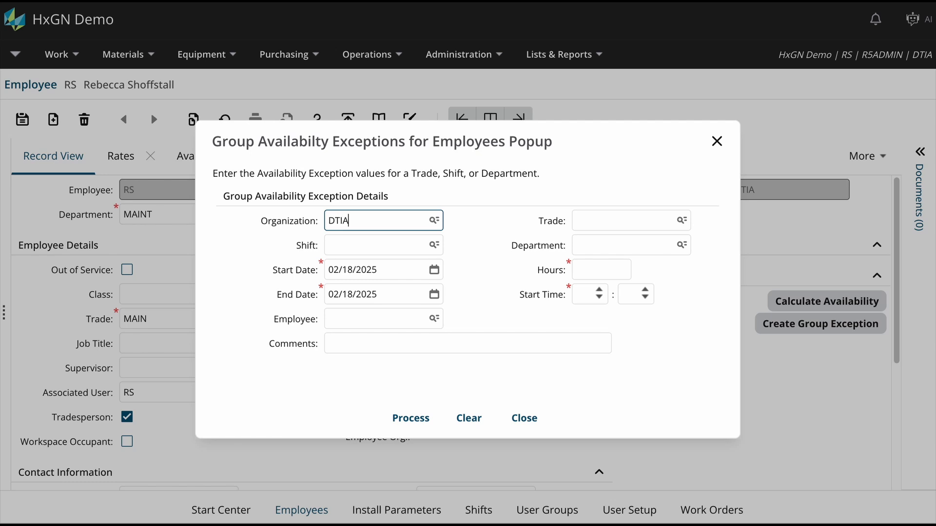
{"action": "key", "text": "Tab"}
{"action": "type", "text": "A"}
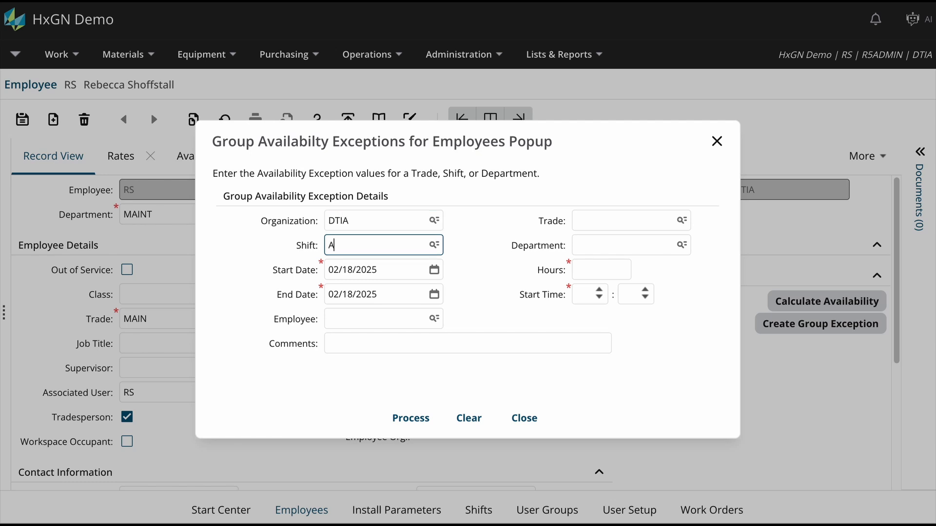
Step: Set both the start date and the end date of the group exception to 05/26/2025
{"action": "left_click", "coordinate": [419, 269]}
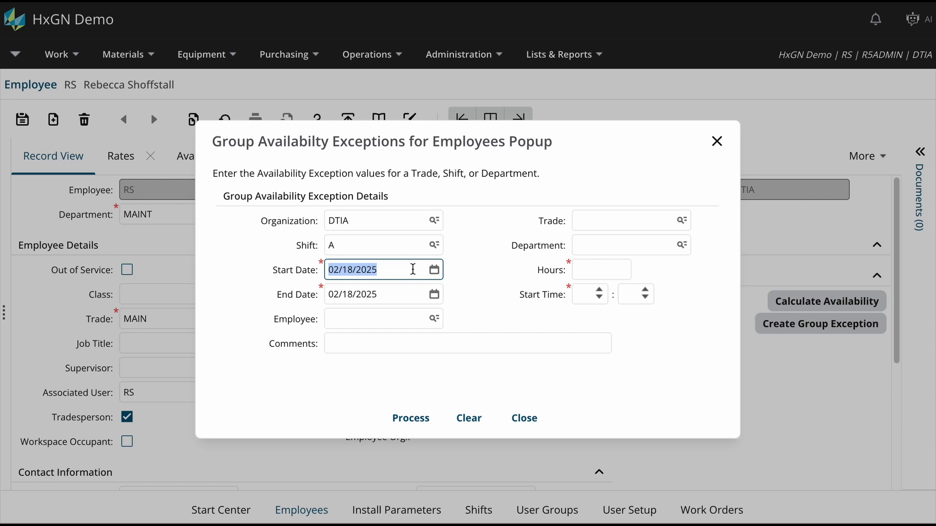
{"action": "left_click", "coordinate": [436, 271]}
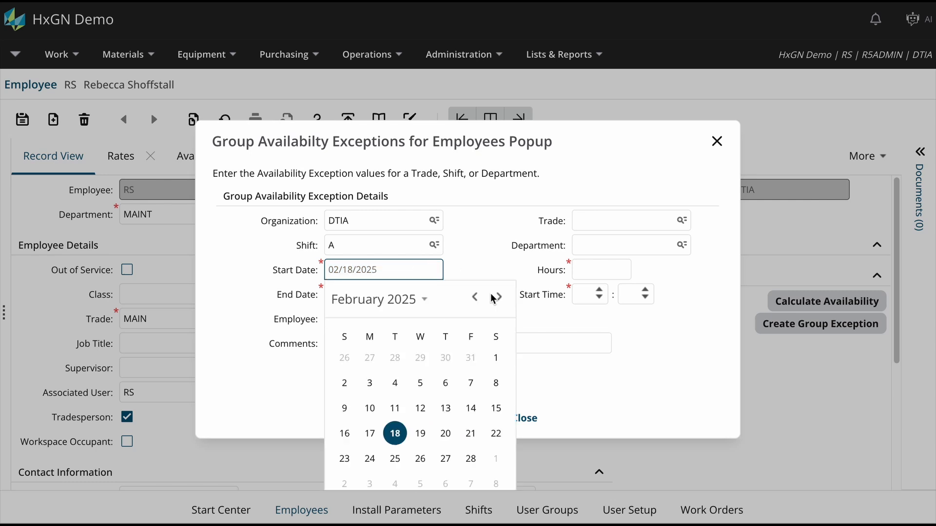
{"action": "left_click", "coordinate": [497, 298]}
{"action": "left_click", "coordinate": [497, 298]}
{"action": "left_click", "coordinate": [497, 298]}
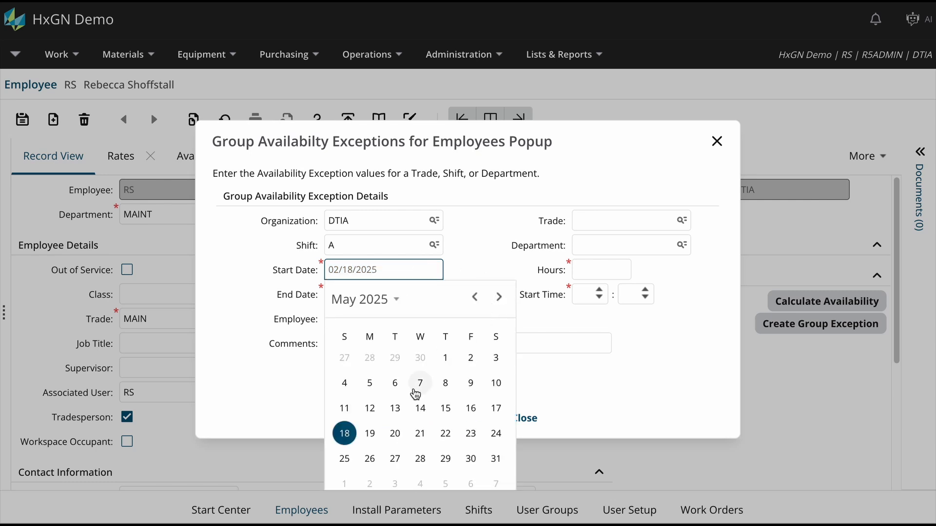
{"action": "left_click", "coordinate": [370, 459]}
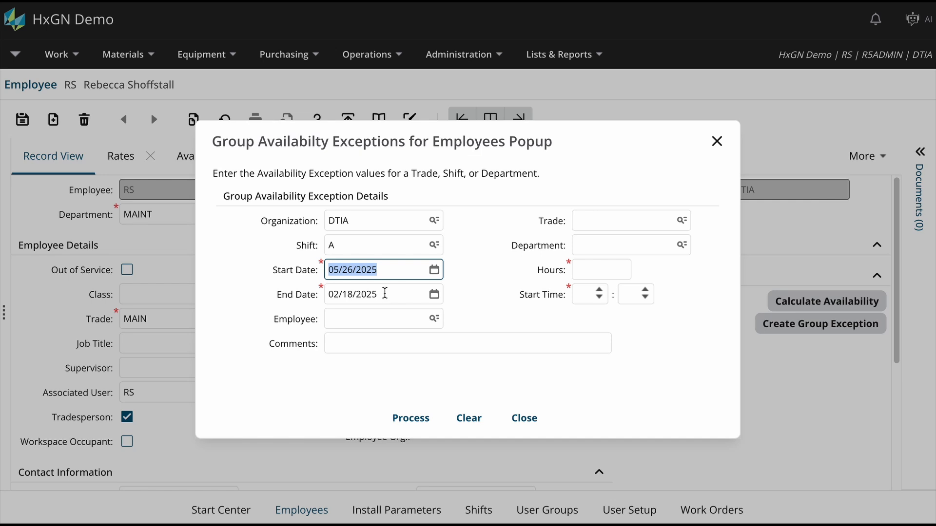
{"action": "left_click", "coordinate": [401, 294]}
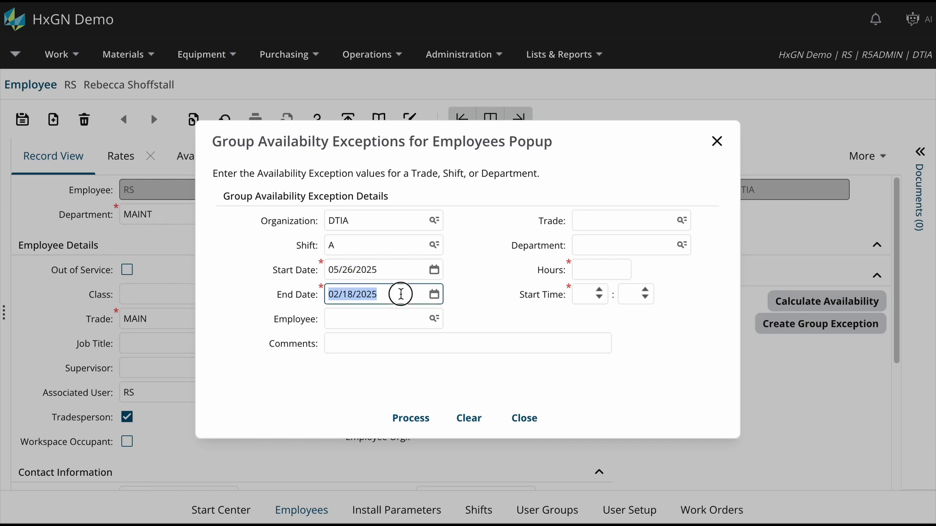
{"action": "type", "text": "05/26/2025"}
{"action": "left_click", "coordinate": [456, 296]}
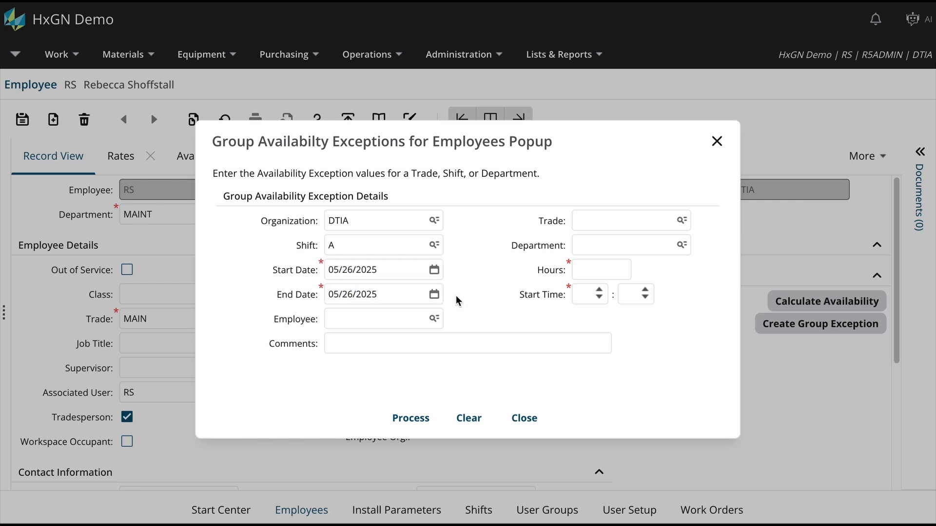
Step: Set the group exception's hours to 0 and its start time to 07:00
{"action": "left_click", "coordinate": [586, 269]}
{"action": "type", "text": "0"}
{"action": "left_click", "coordinate": [649, 275]}
{"action": "left_click", "coordinate": [596, 297]}
{"action": "type", "text": "7"}
{"action": "left_click", "coordinate": [623, 294]}
{"action": "type", "text": "00"}
Step: Process the group exception with the comment "Holiday - Memorial Day" and review the employee's availability exceptions
{"action": "left_click", "coordinate": [572, 347]}
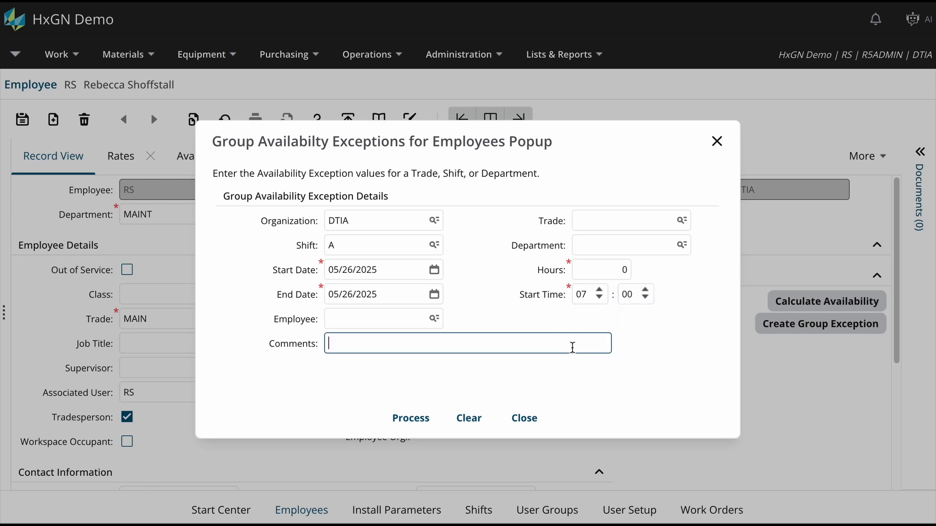
{"action": "type", "text": "Holiday - Memorial Da"}
{"action": "type", "text": "y"}
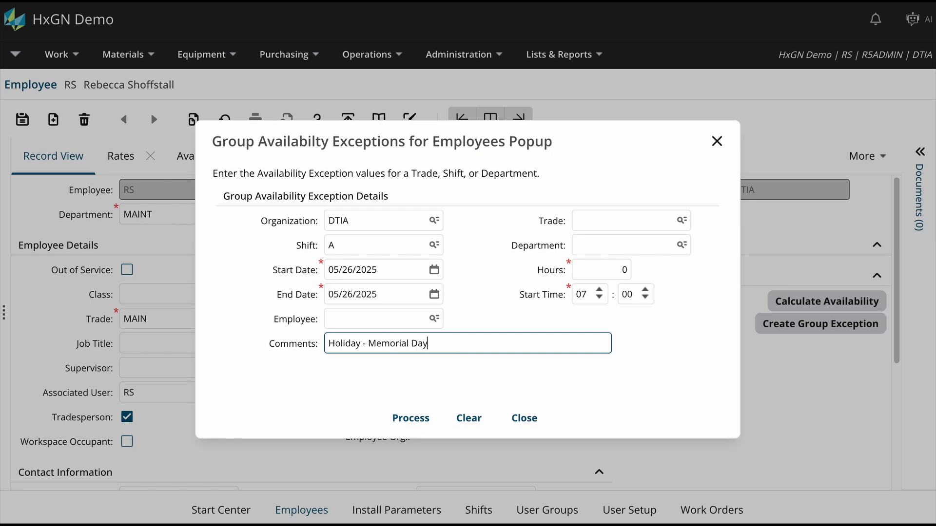
{"action": "left_click", "coordinate": [492, 388]}
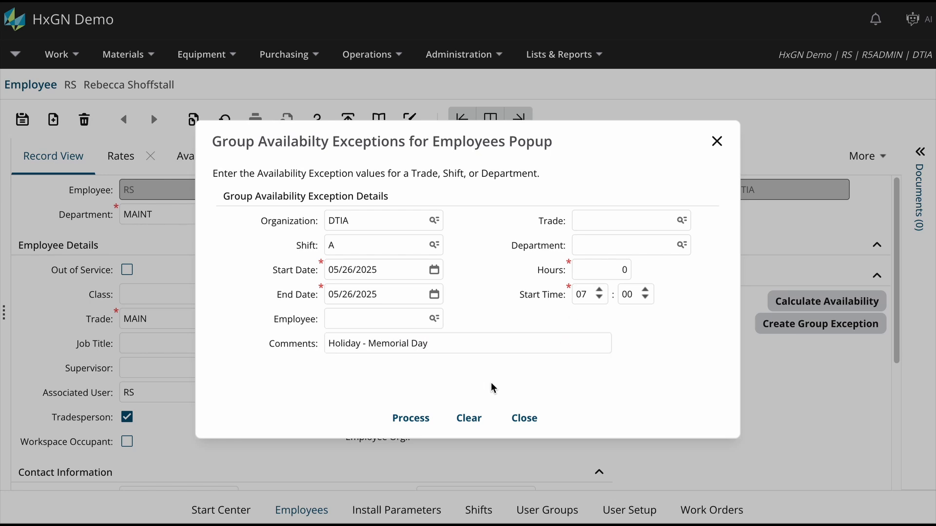
{"action": "left_click", "coordinate": [428, 428]}
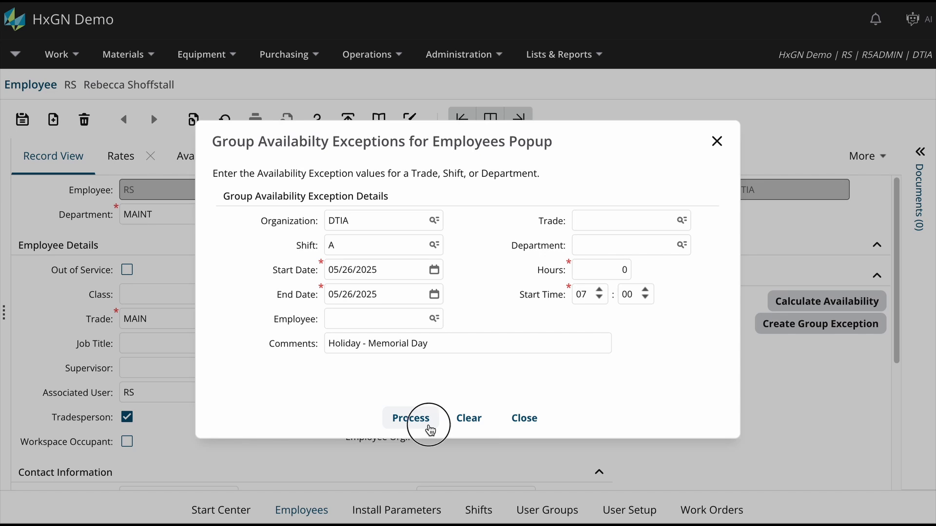
{"action": "left_click", "coordinate": [528, 424]}
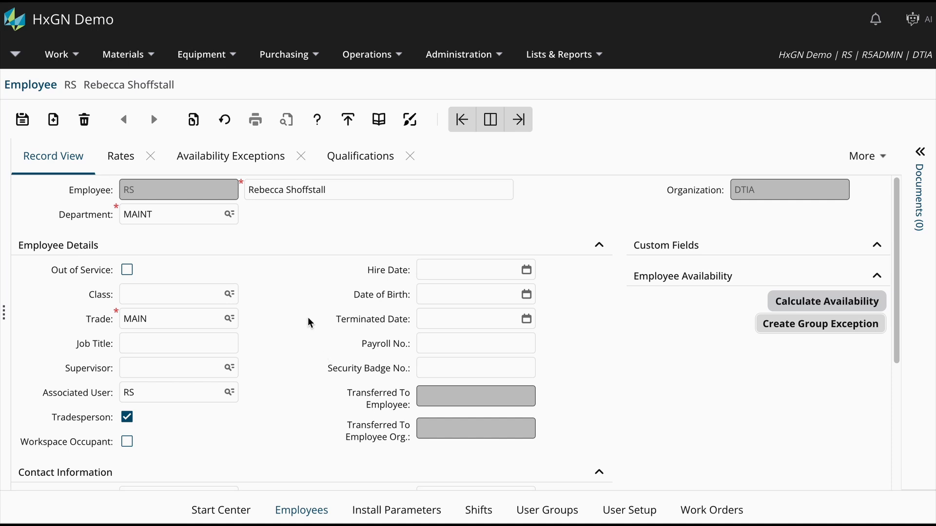
{"action": "left_click", "coordinate": [264, 164]}
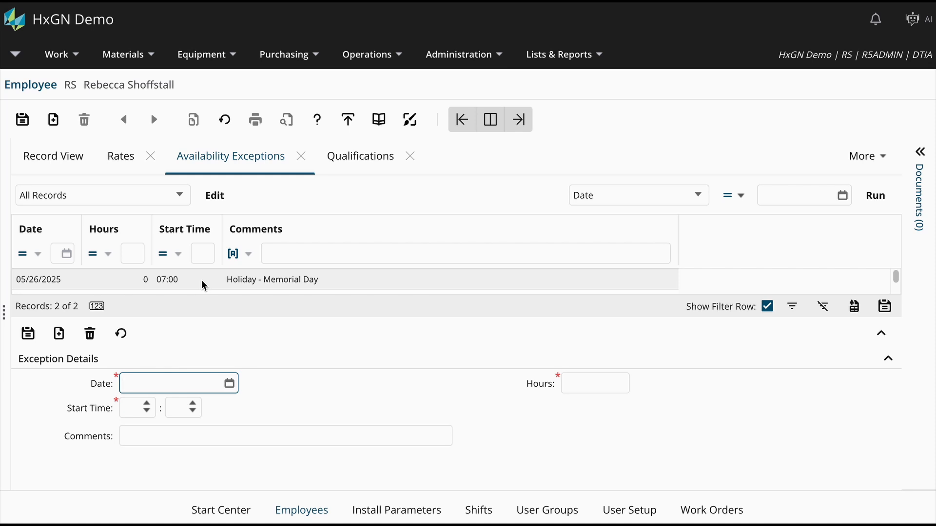
Step: Calculate availability from the employee's record with the default date range, leaving organization, trade and department blank
{"action": "left_click", "coordinate": [78, 168]}
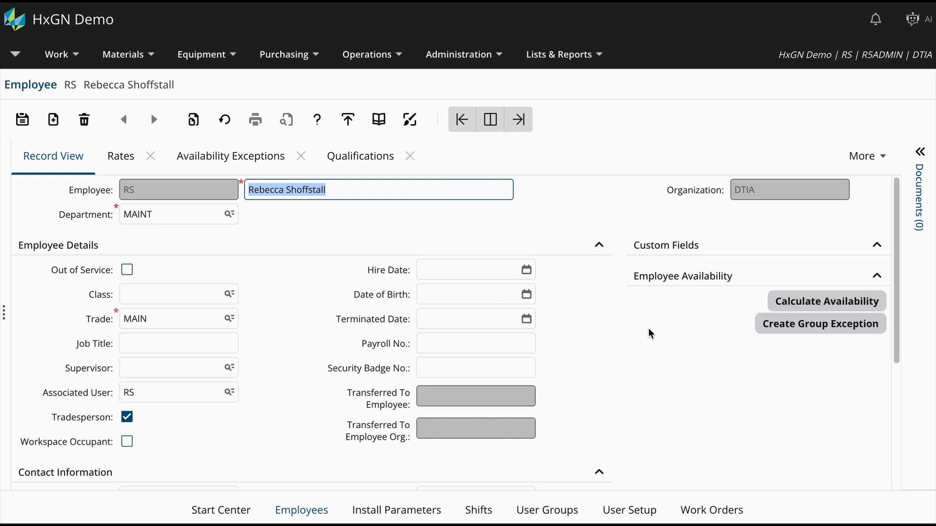
{"action": "left_click", "coordinate": [789, 307]}
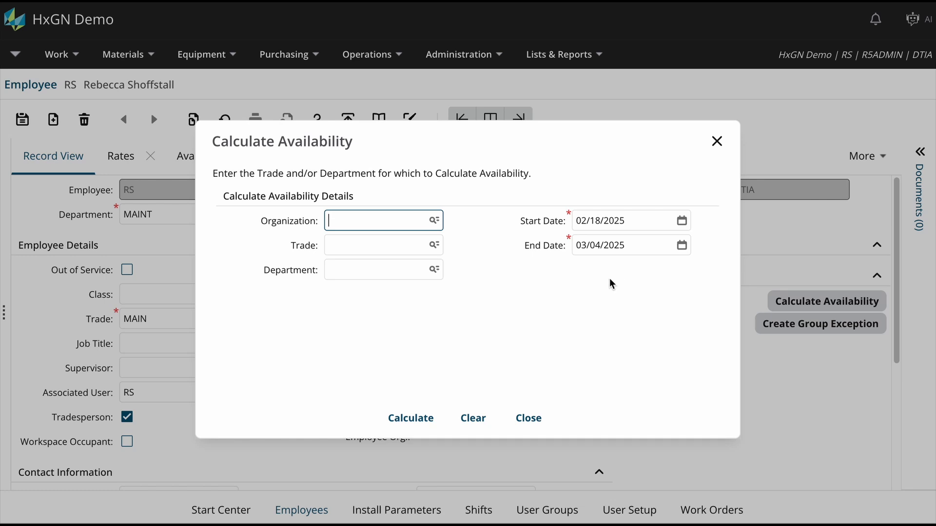
{"action": "left_click", "coordinate": [417, 424]}
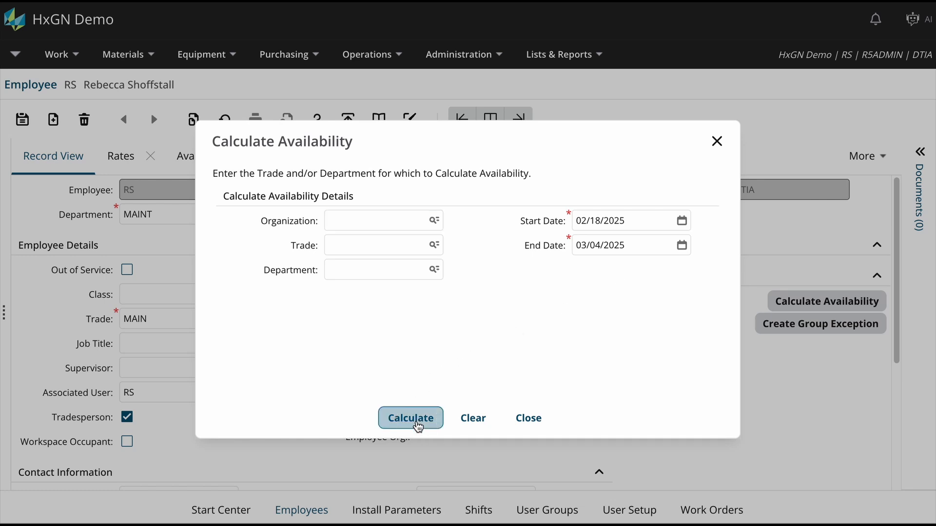
{"action": "left_click", "coordinate": [529, 418]}
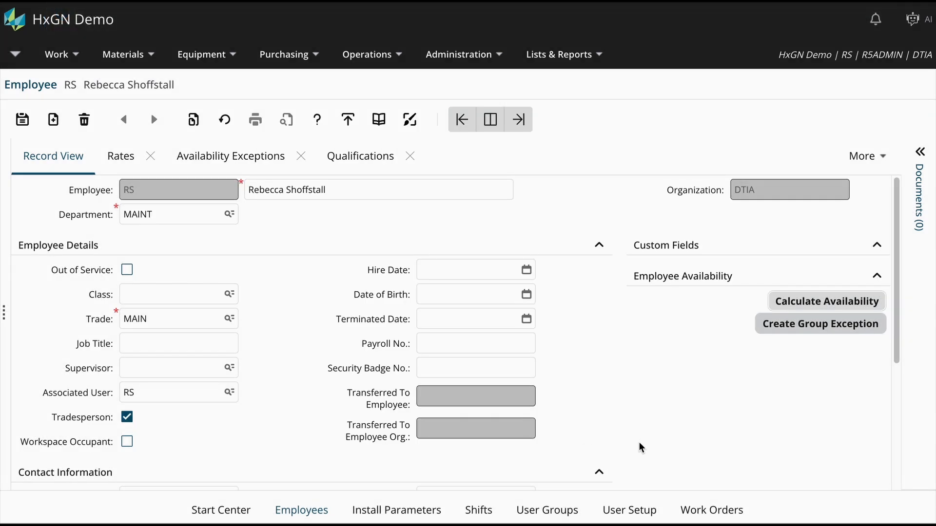
Step: Switch to the Engine Overhaul work order's labor schedule and submit the 6-hour Mechanic entry for 02/24/2025
{"action": "left_click", "coordinate": [705, 519]}
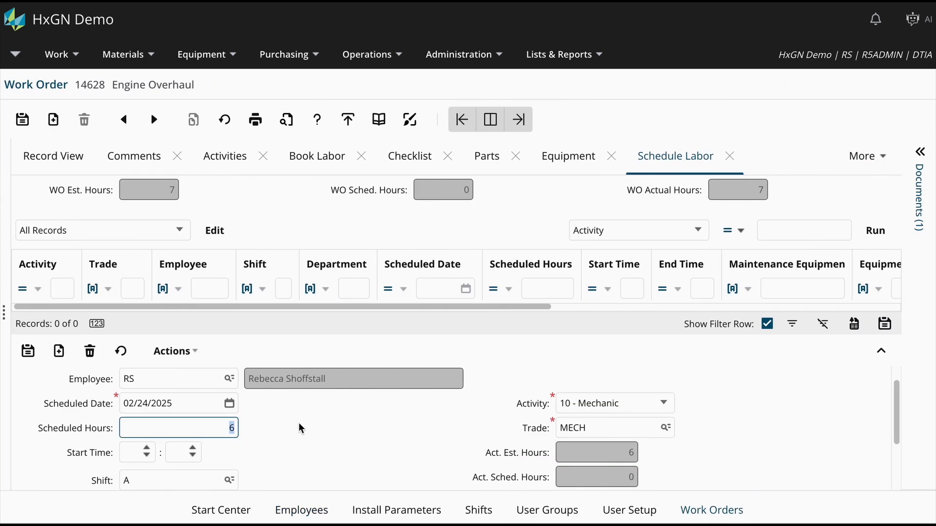
{"action": "left_click", "coordinate": [211, 428]}
{"action": "left_click", "coordinate": [27, 353]}
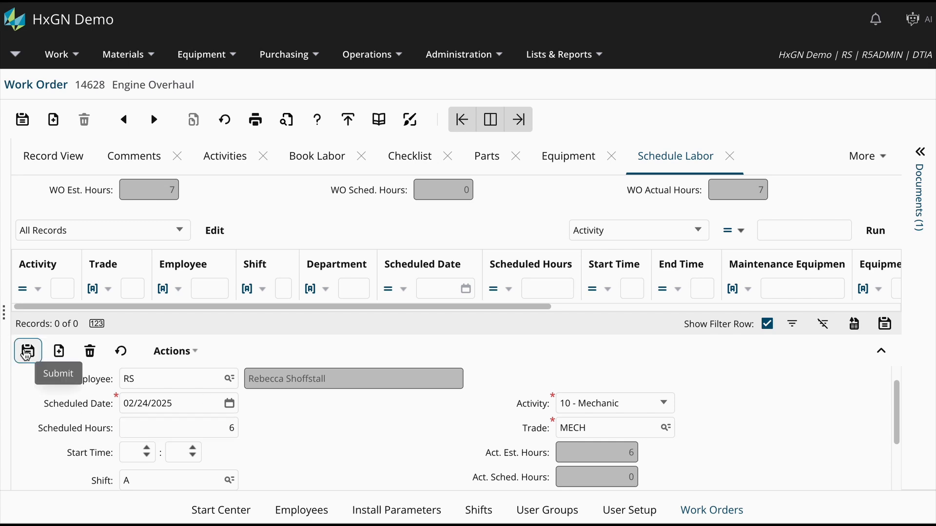